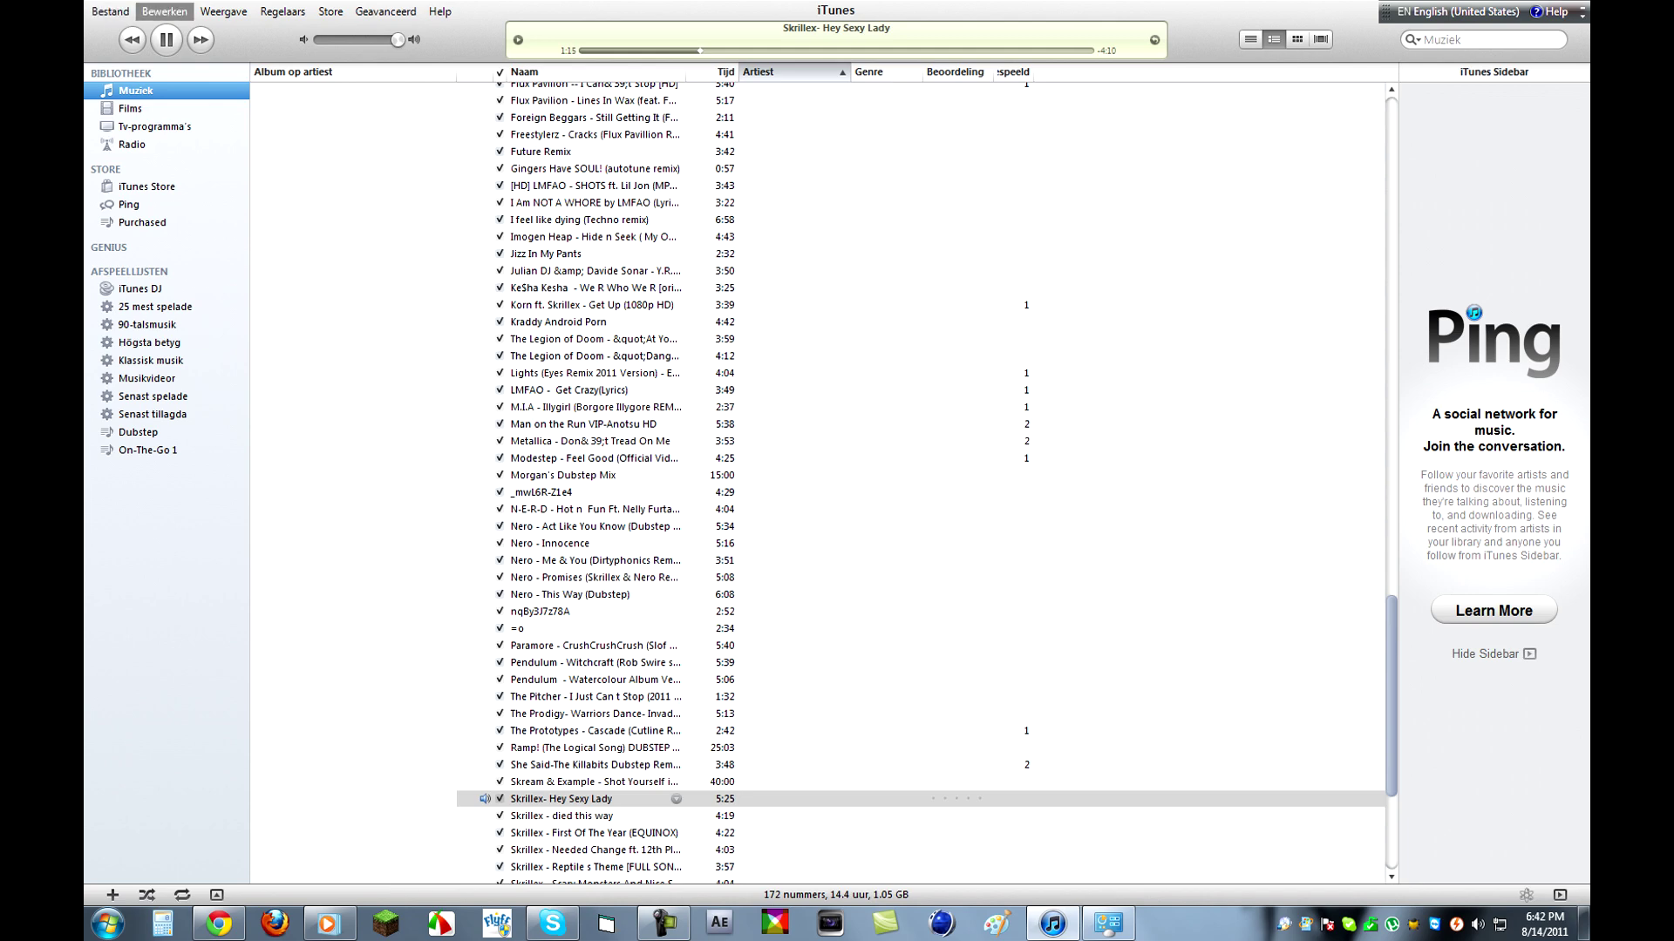
Open iTunes preferences (Voorkeuren) from the Dutch Bewerken menu
click(163, 11)
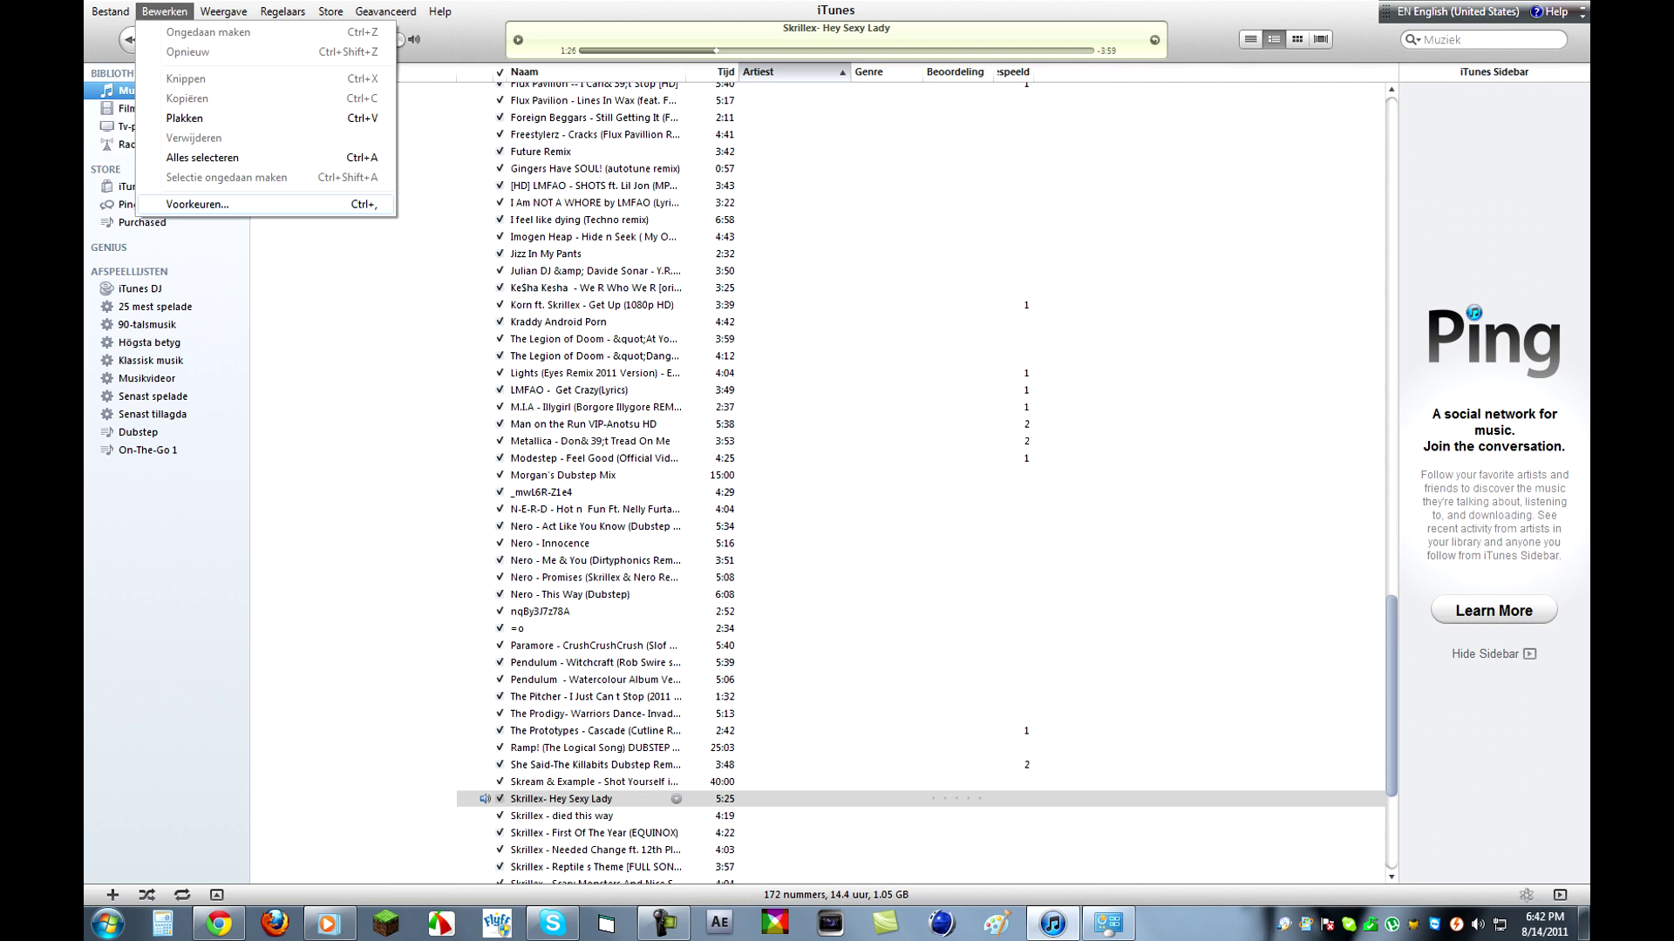
click(198, 205)
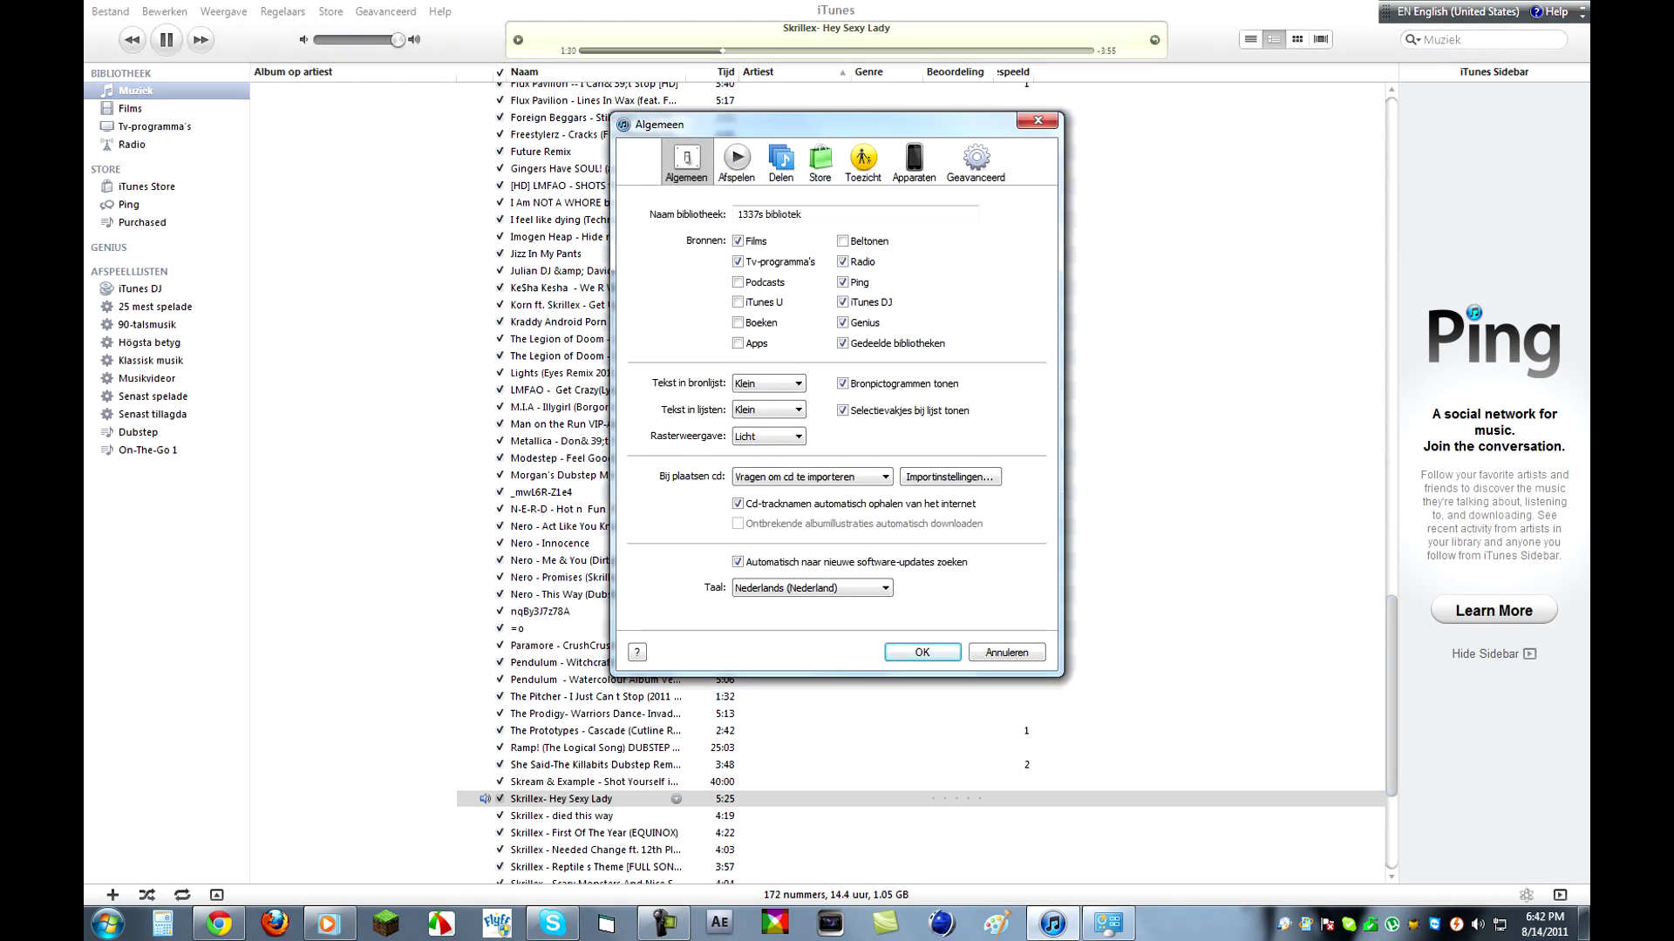
Choose Engels (Verenigde Staten) in the Taal dropdown and confirm with OK
click(811, 588)
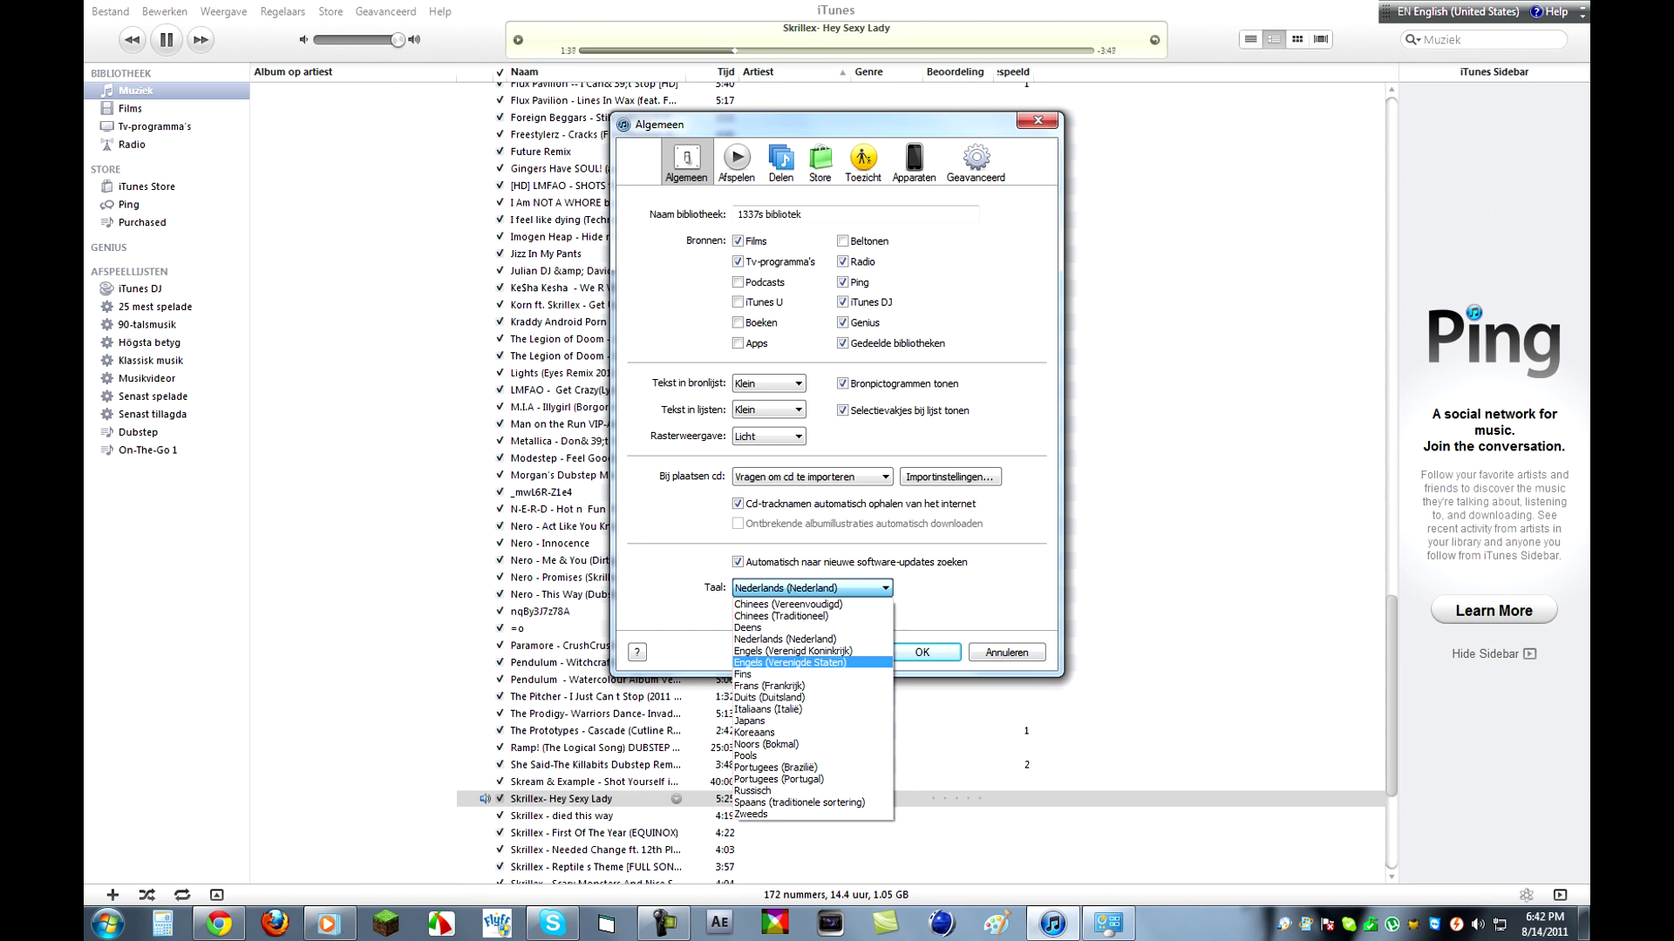
click(792, 663)
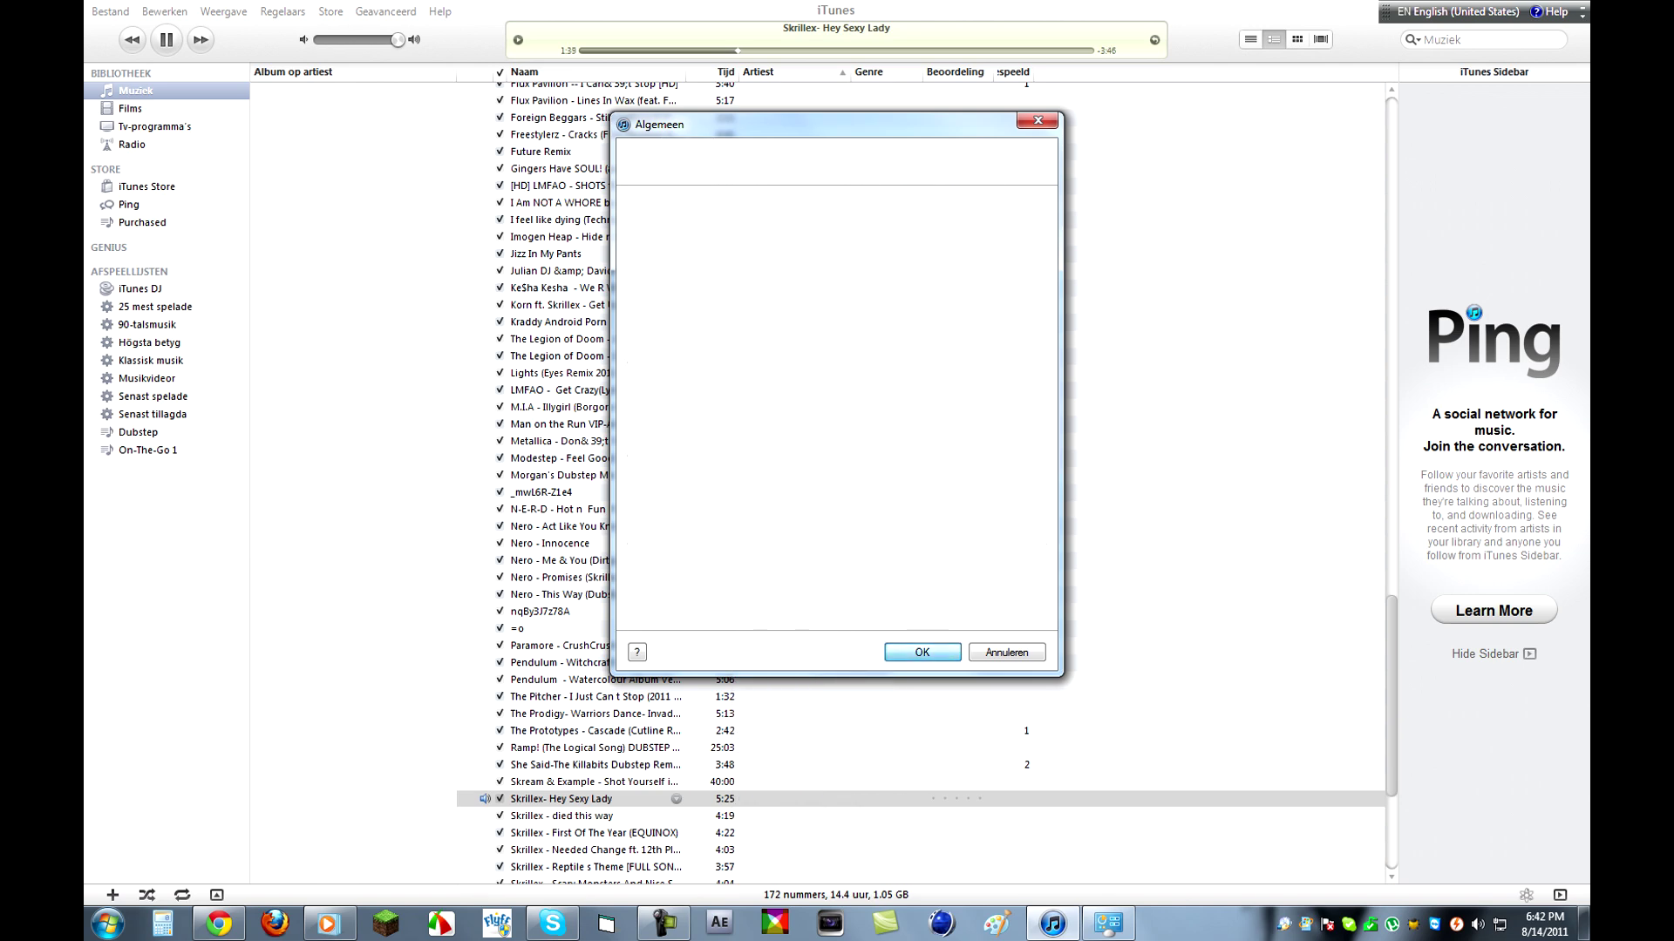
click(922, 653)
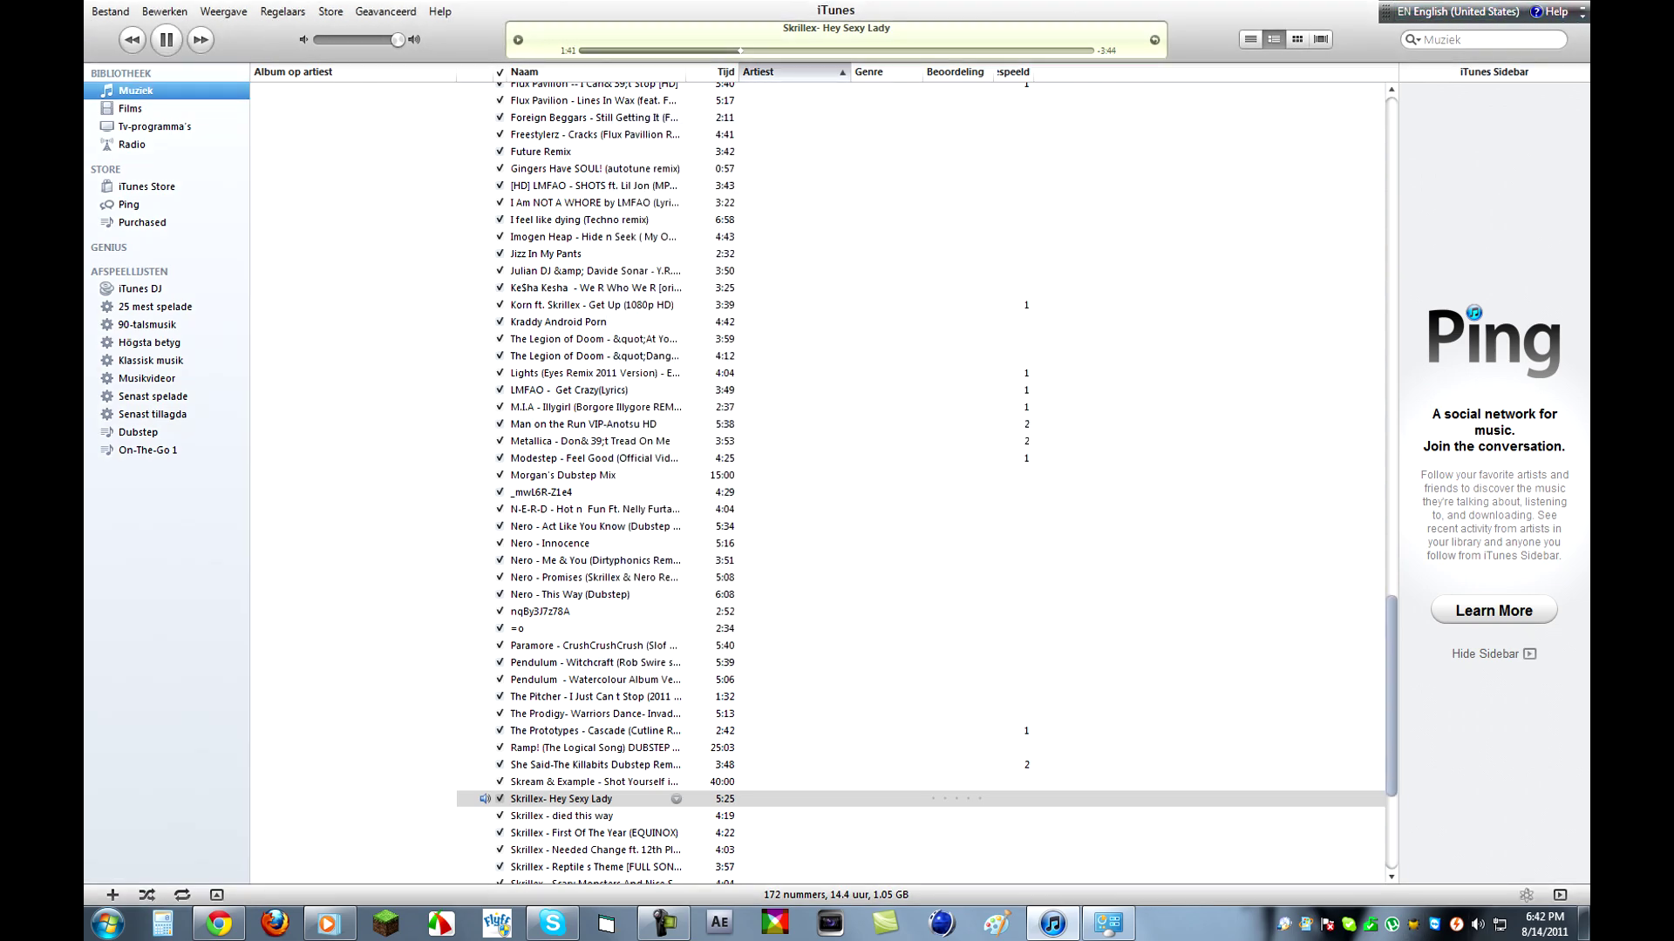
drag(1388, 10, 1111, 400)
Minimize and restore iTunes, then open the Edit menu to check the English labels
click(1052, 924)
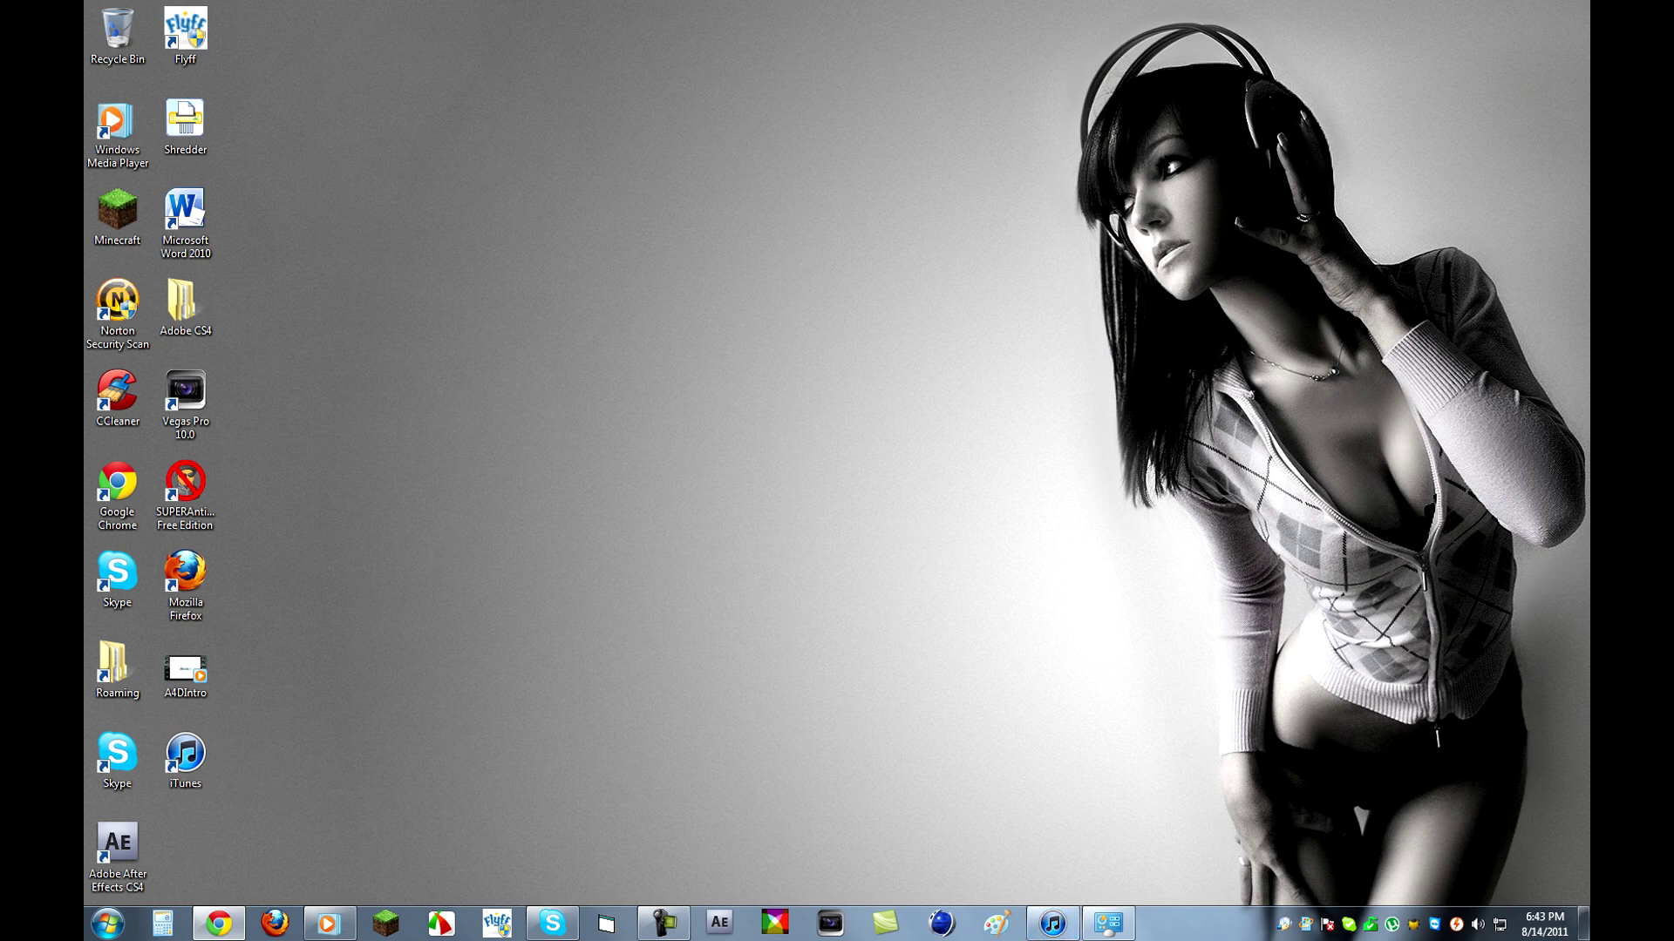
click(1053, 923)
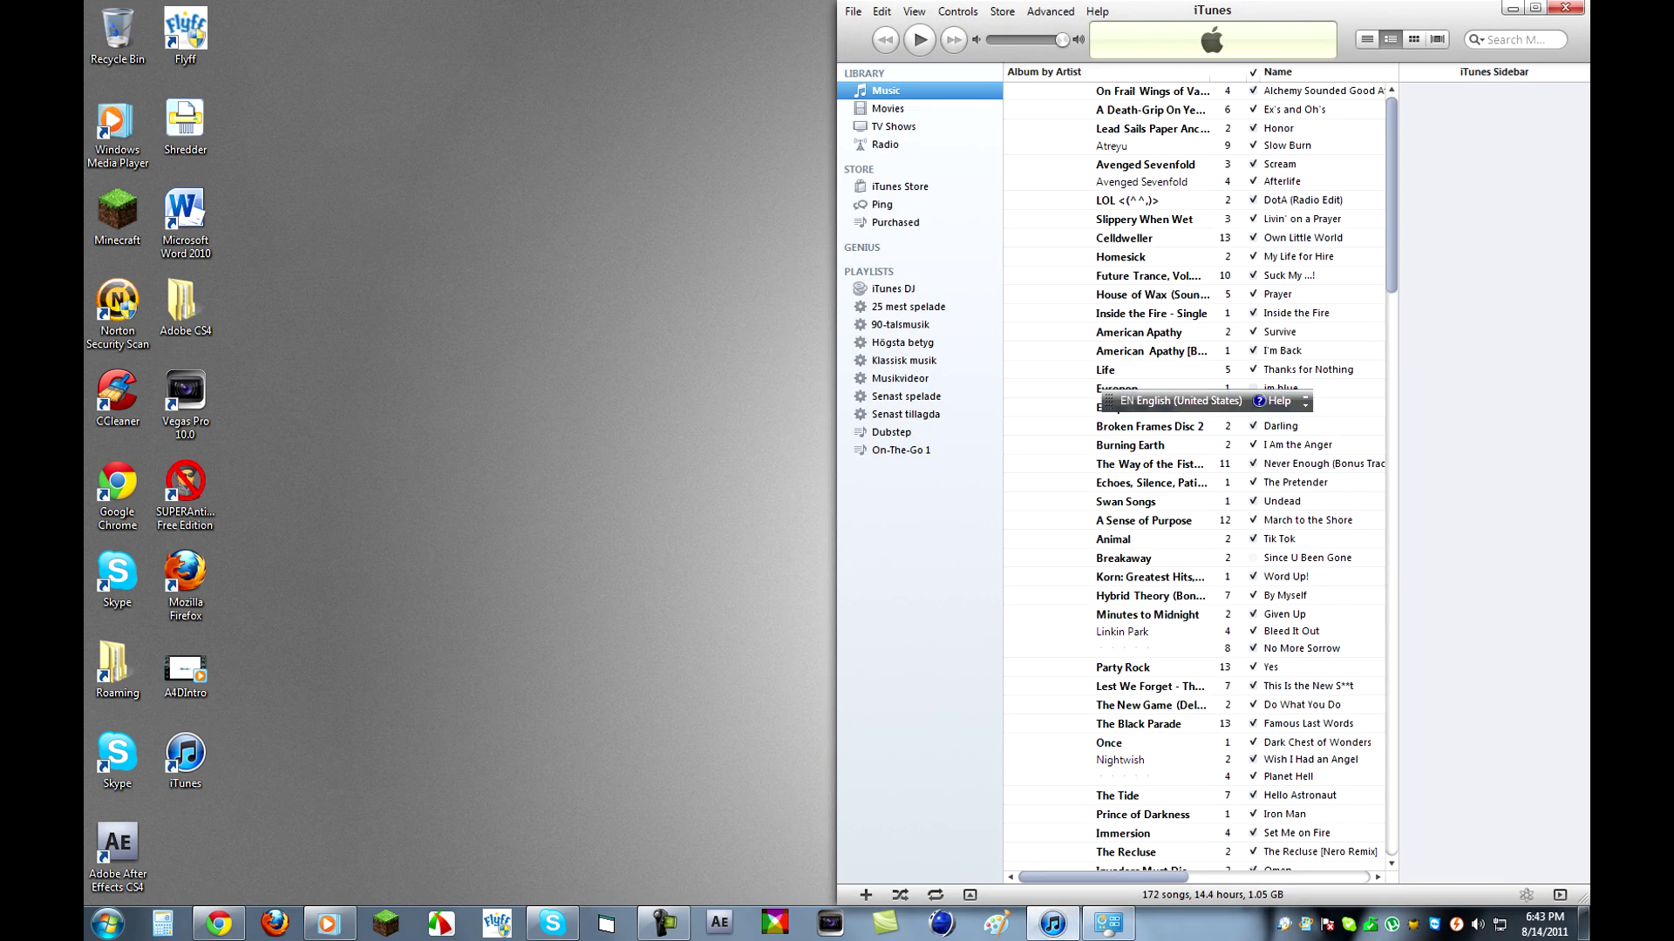
click(881, 10)
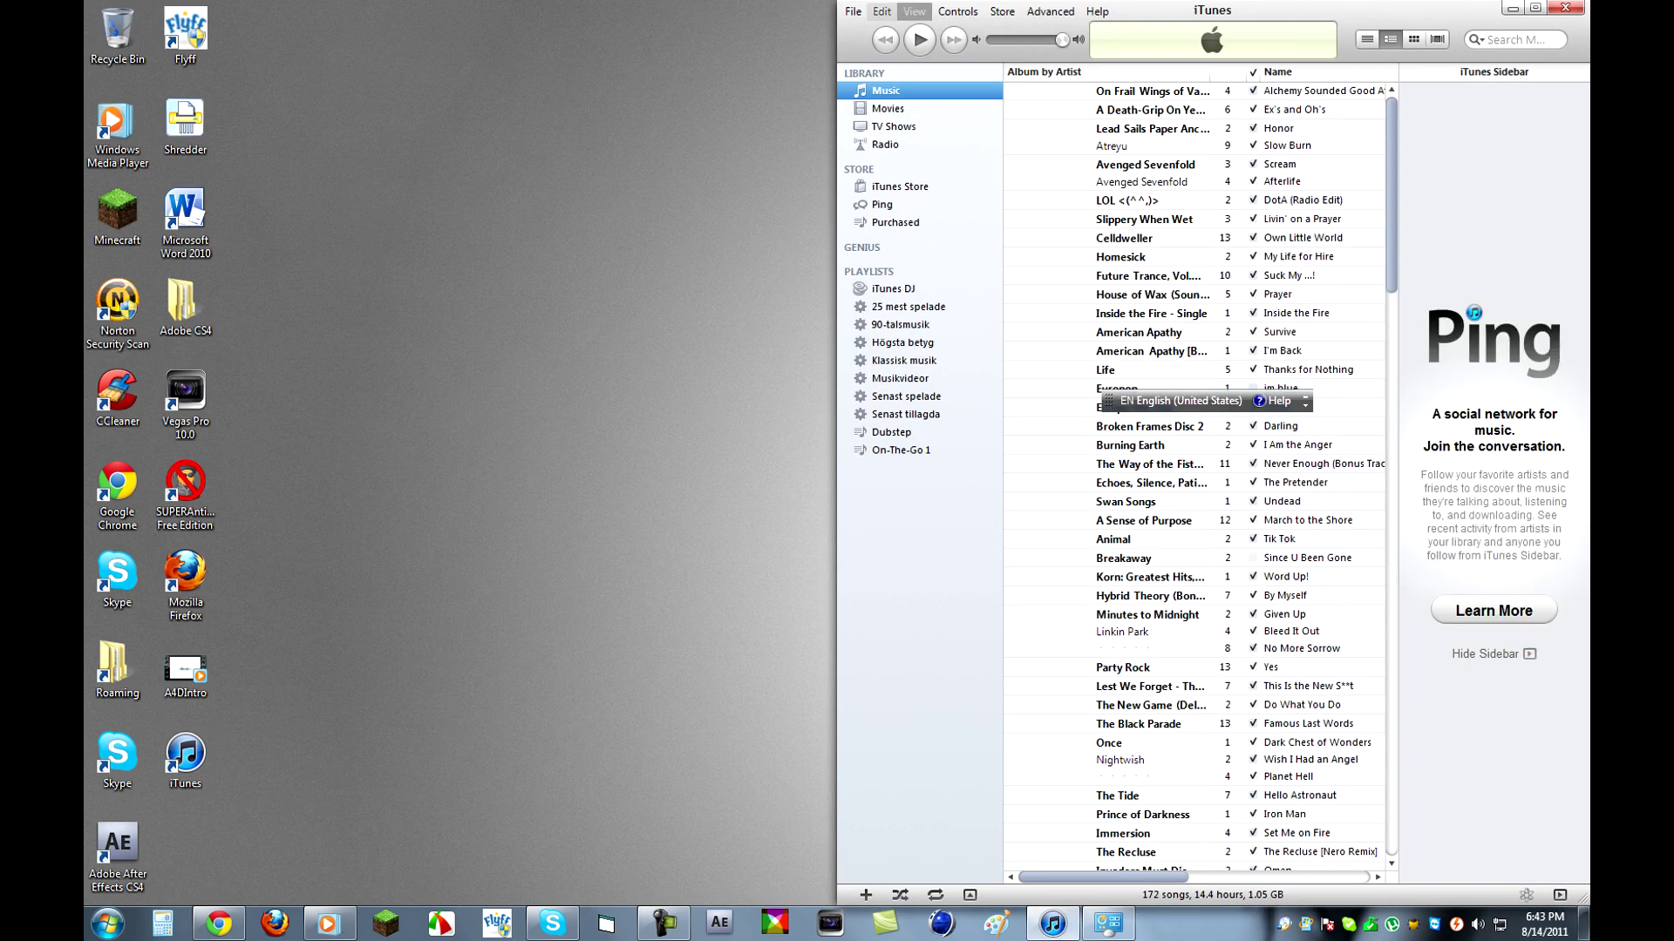